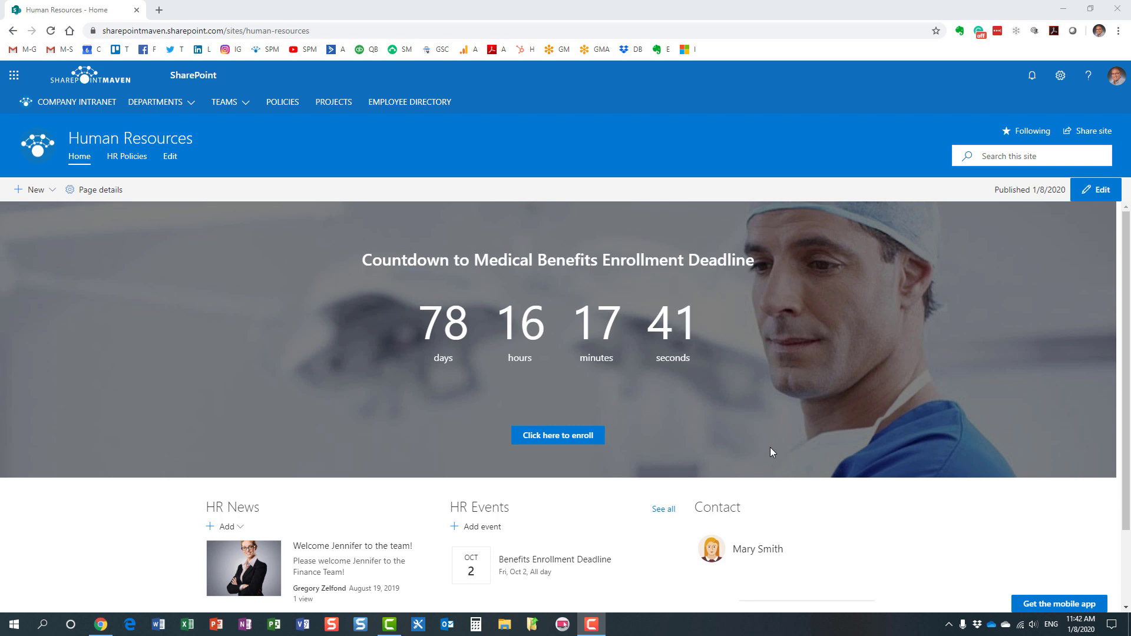
- Expand a contact's full profile details on the HR home page
scroll(879, 513, down, 1)
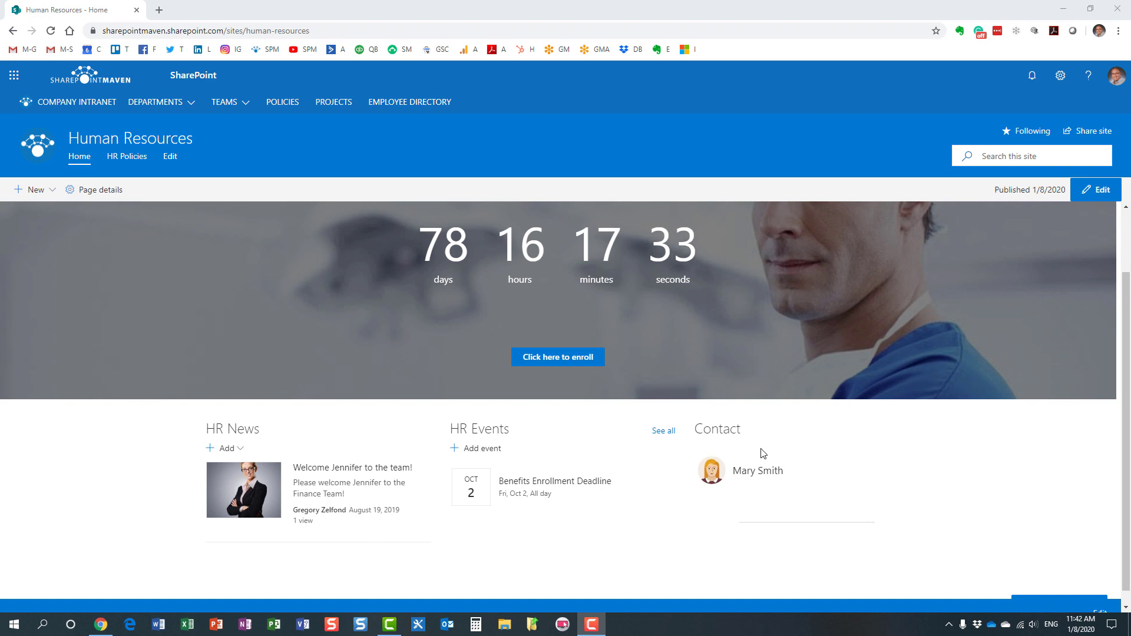
mouse_move(760, 476)
click(753, 480)
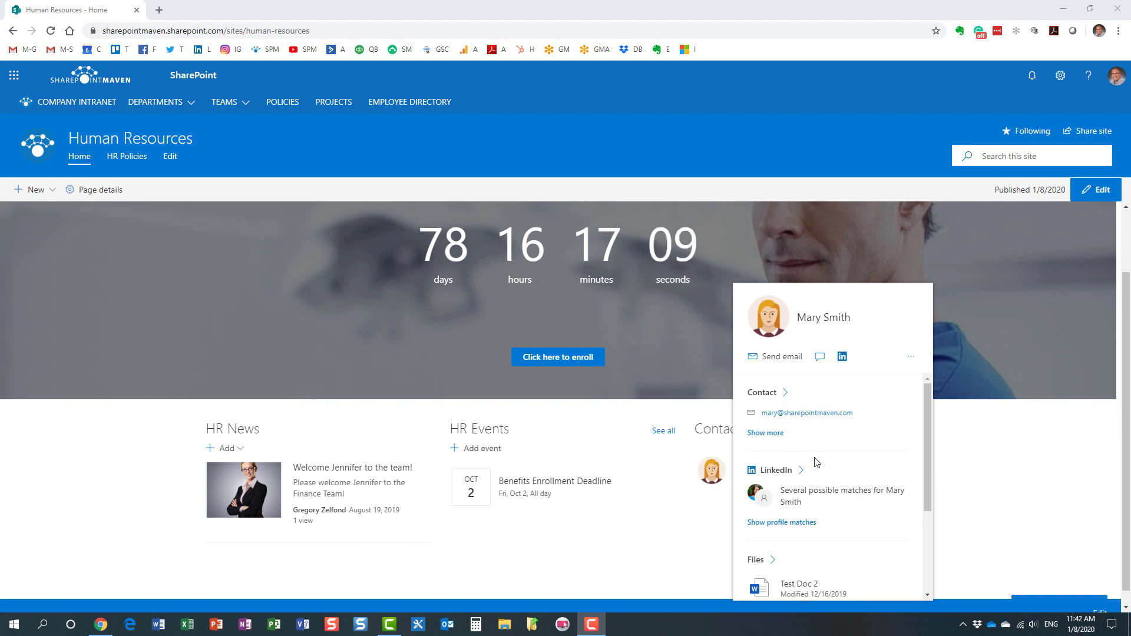
scroll(848, 513, down, 2)
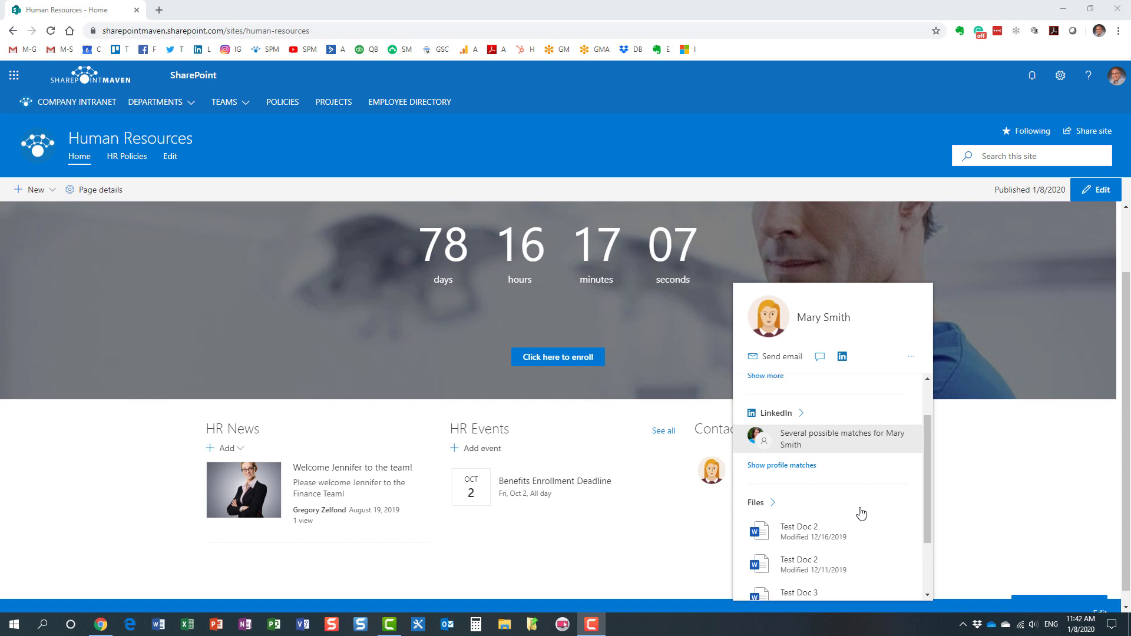
scroll(860, 513, up, 2)
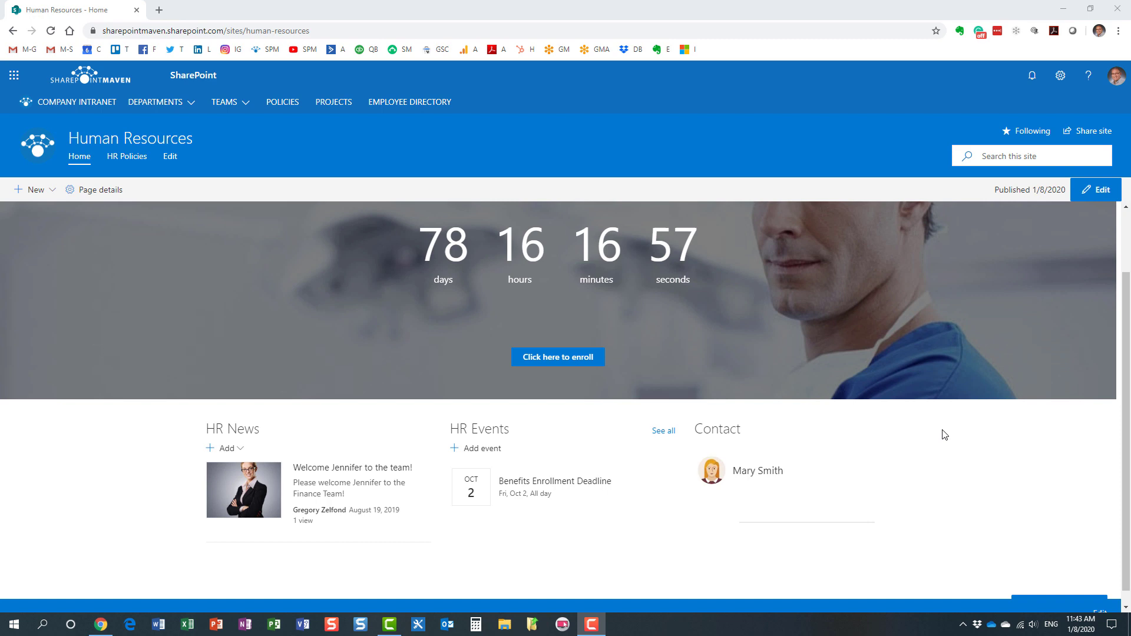
- Put the HR home page in edit mode and add a People web part to the empty section
click(1102, 194)
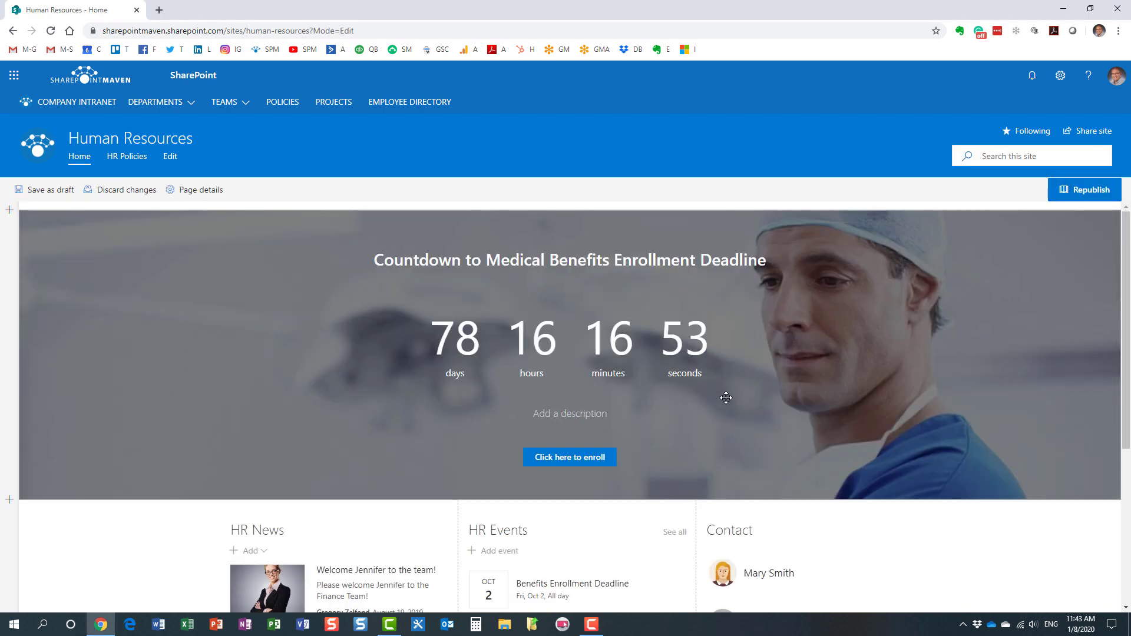
scroll(732, 432, down, 2)
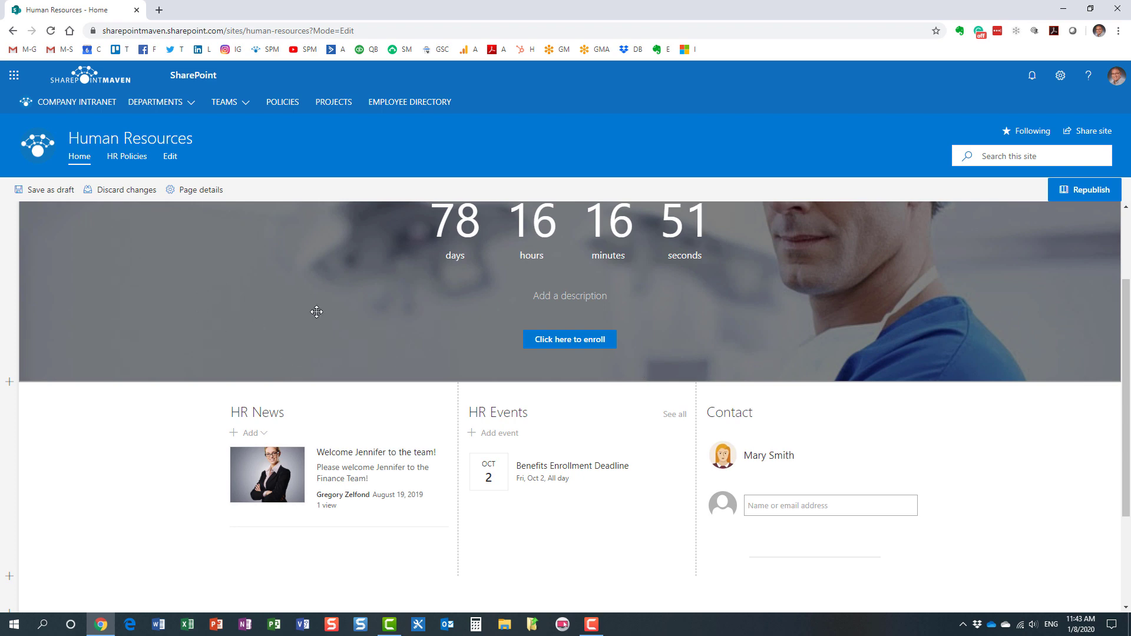
scroll(361, 360, down, 2)
mouse_move(815, 429)
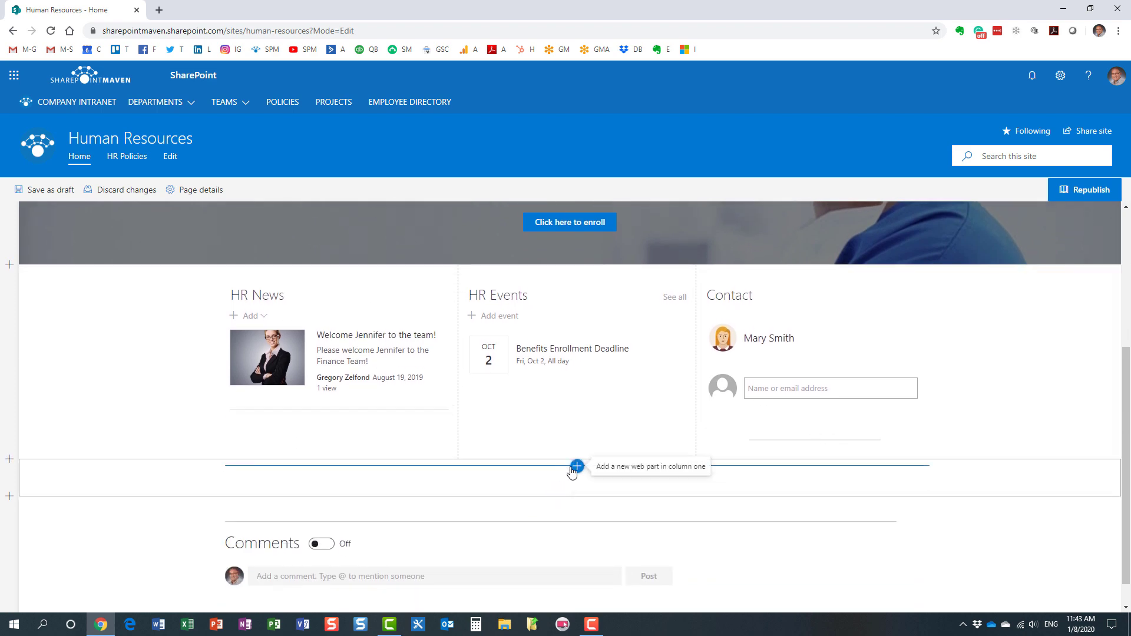
click(576, 469)
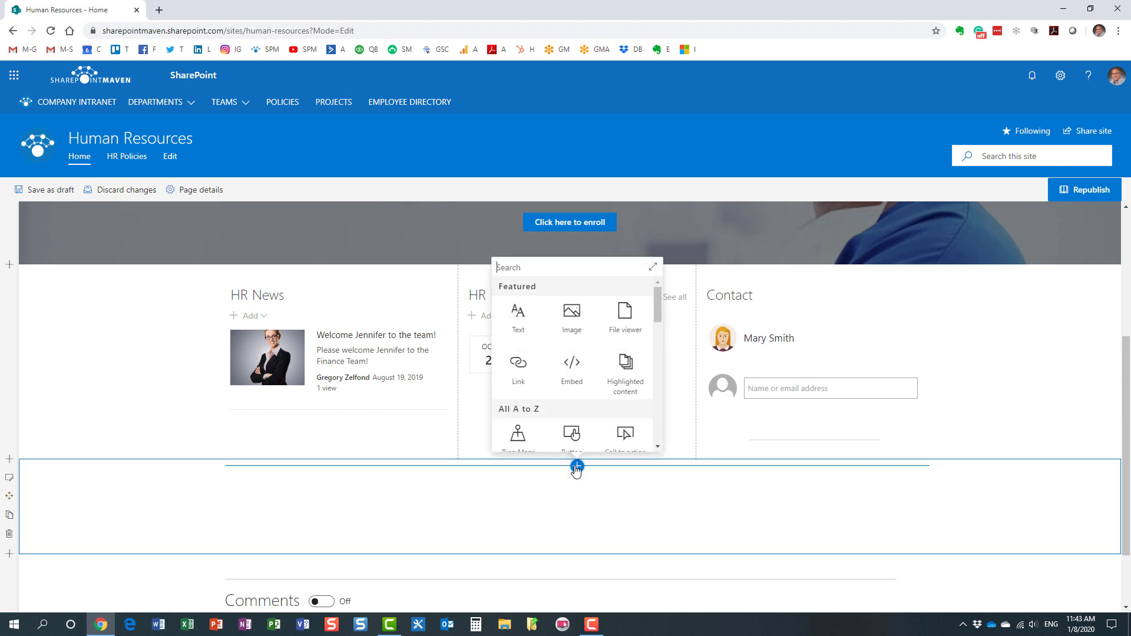
scroll(581, 404, down, 5)
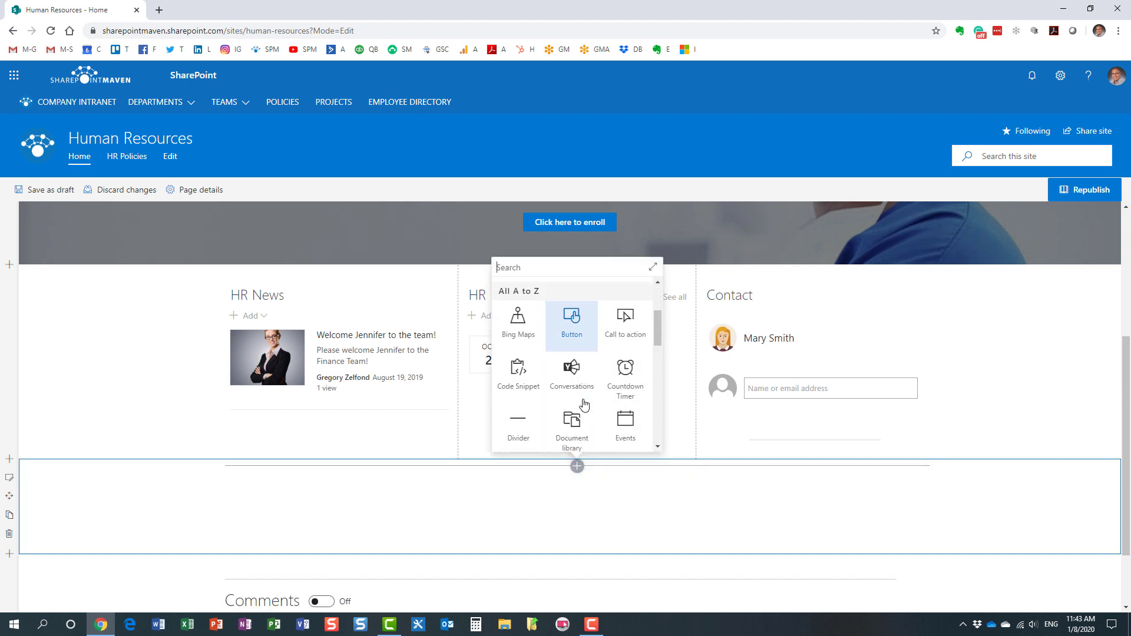
scroll(583, 404, down, 5)
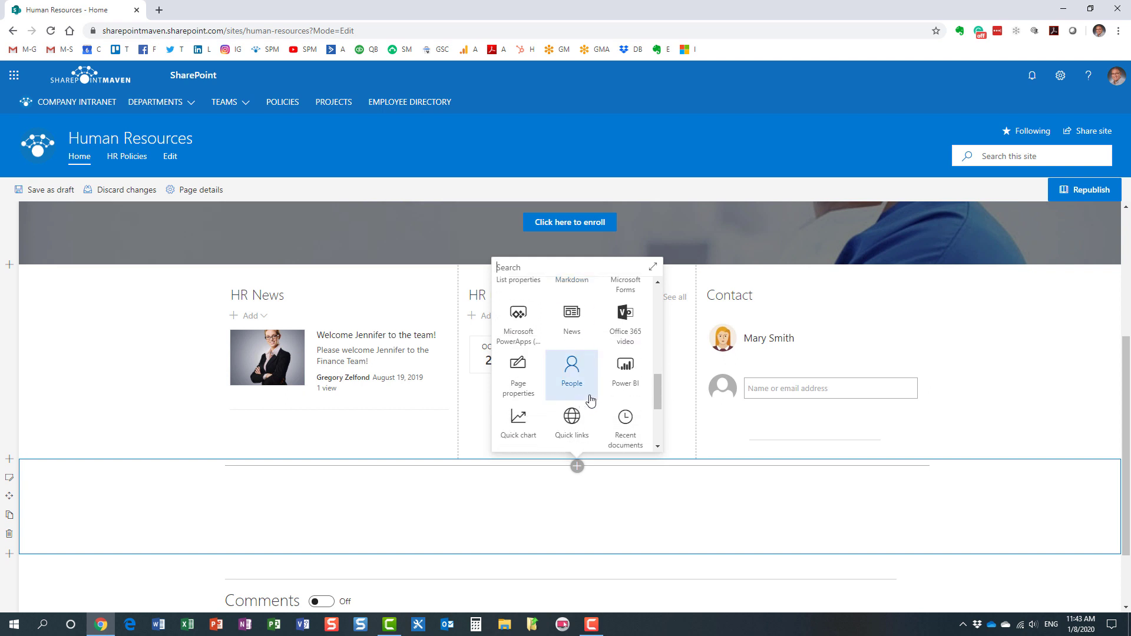
click(569, 373)
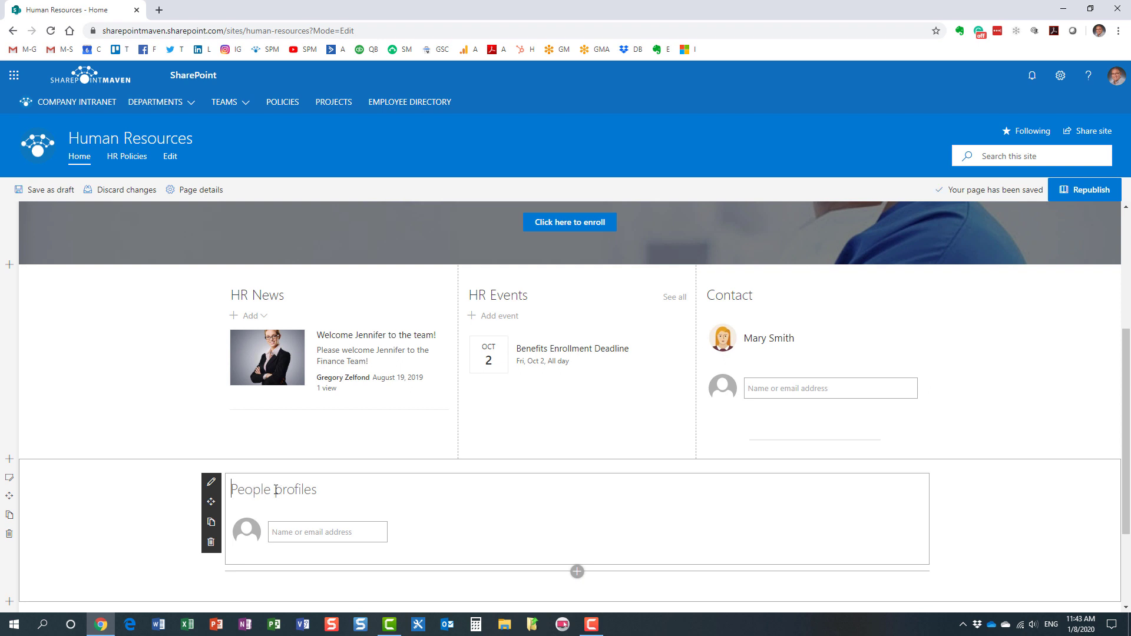
- Title the People web part 'Contact Us' and add the first colleague's profile
triple_click(276, 490)
text(Co)
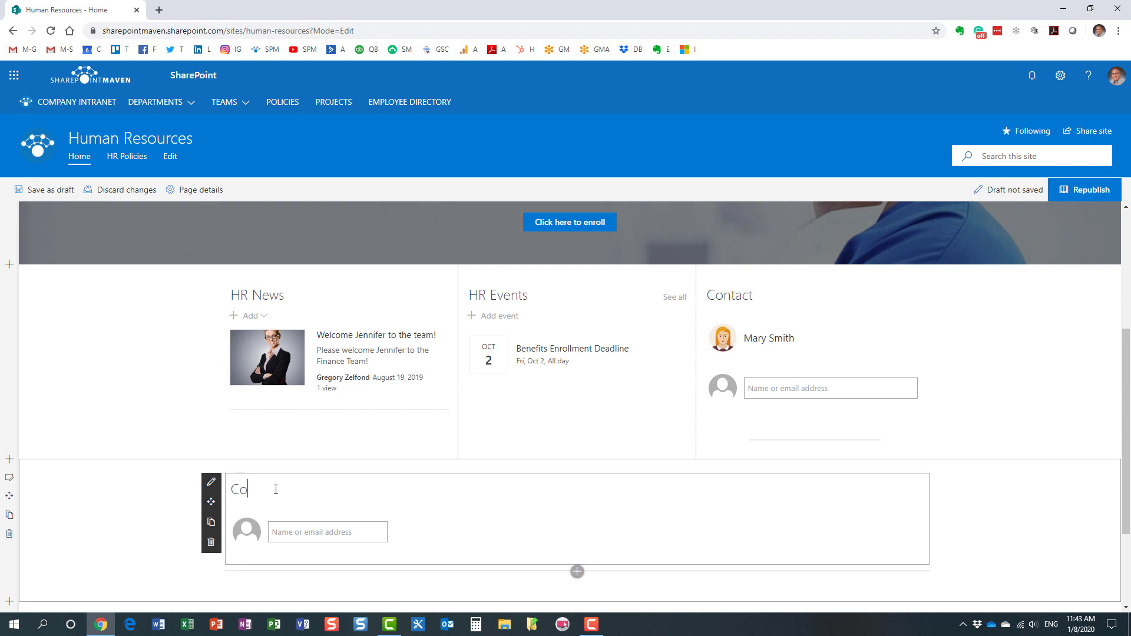
text(ntact Us)
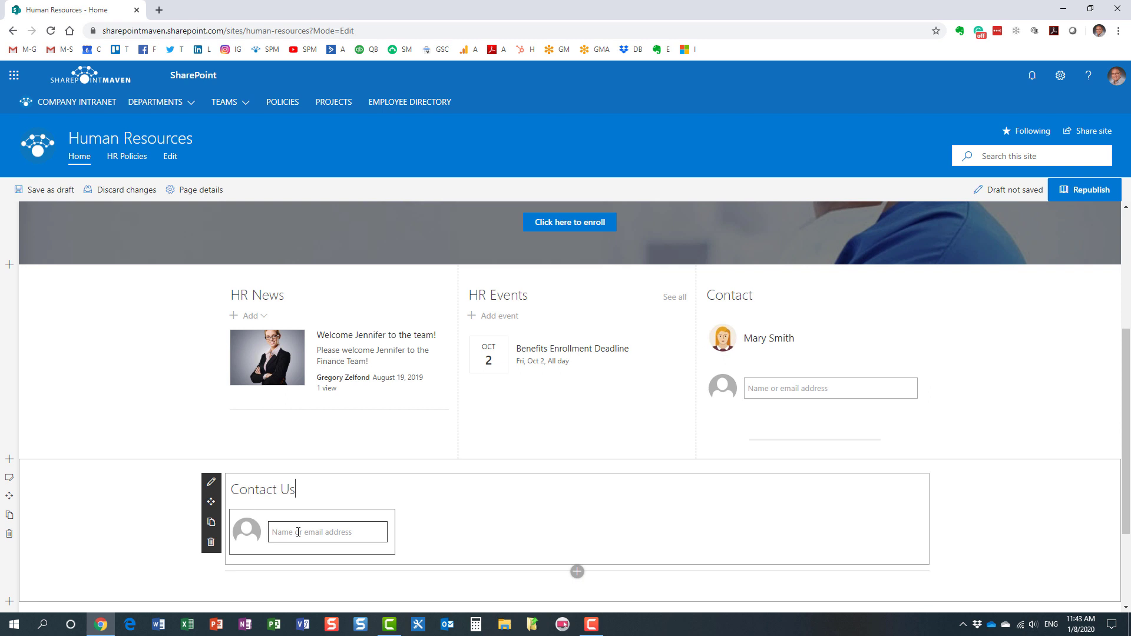
click(299, 532)
text(gre)
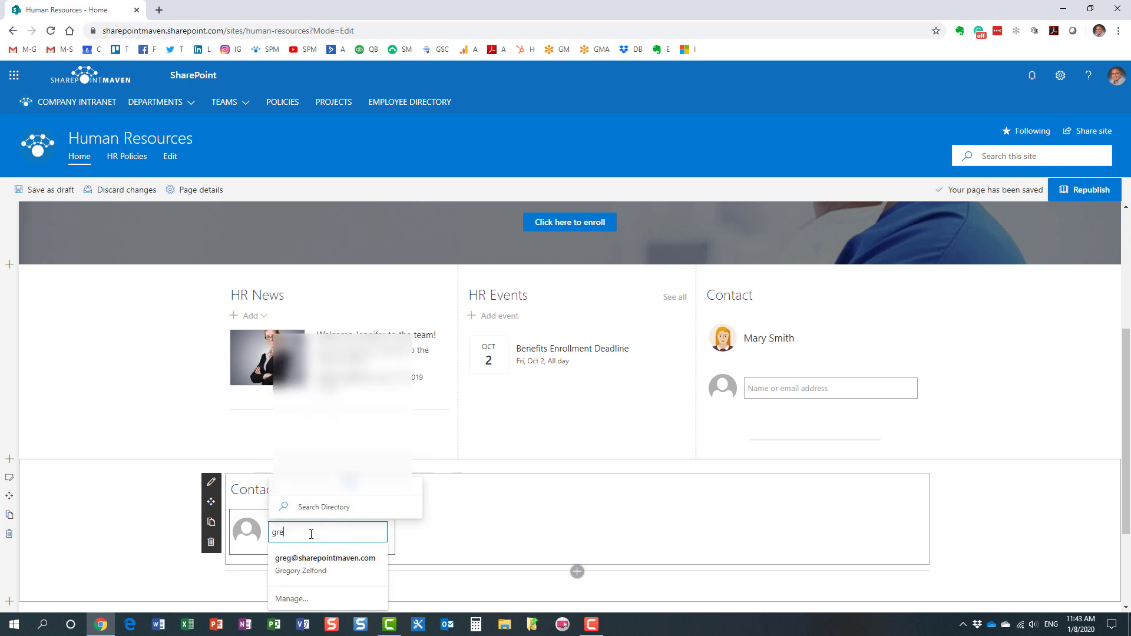
text(g)
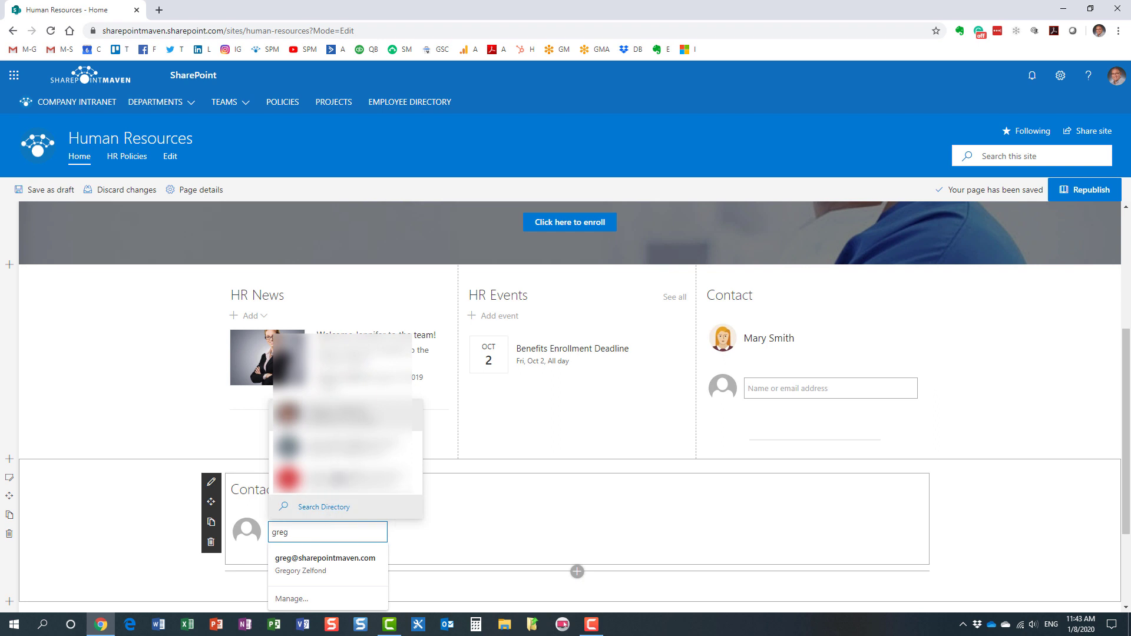
click(347, 415)
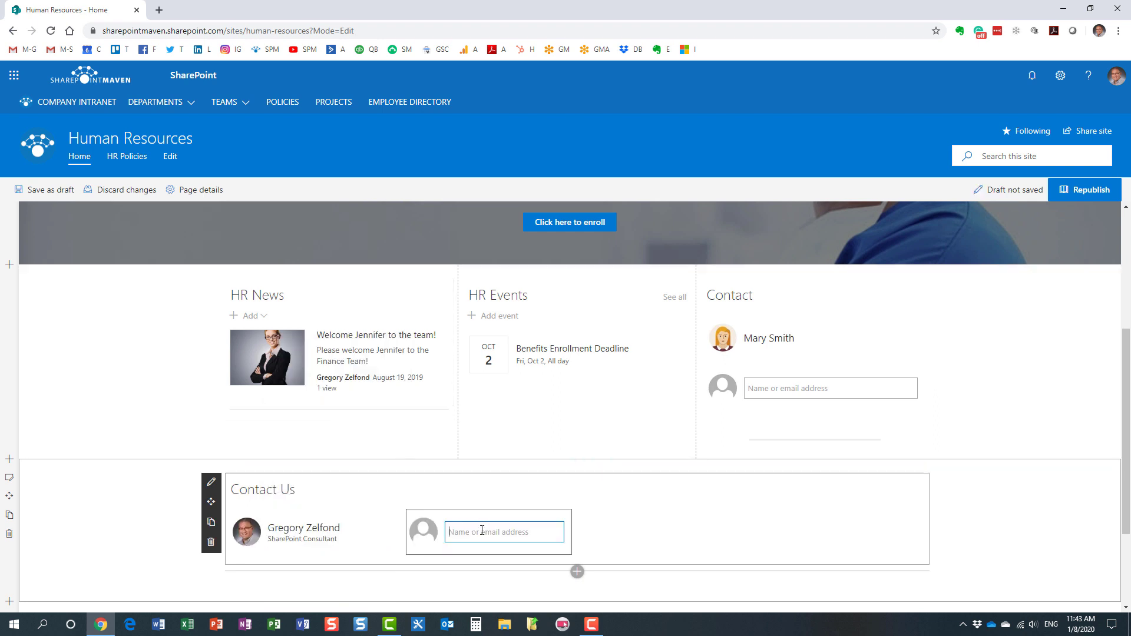
- Add a second colleague's profile to Contact Us and republish the page
text(mary)
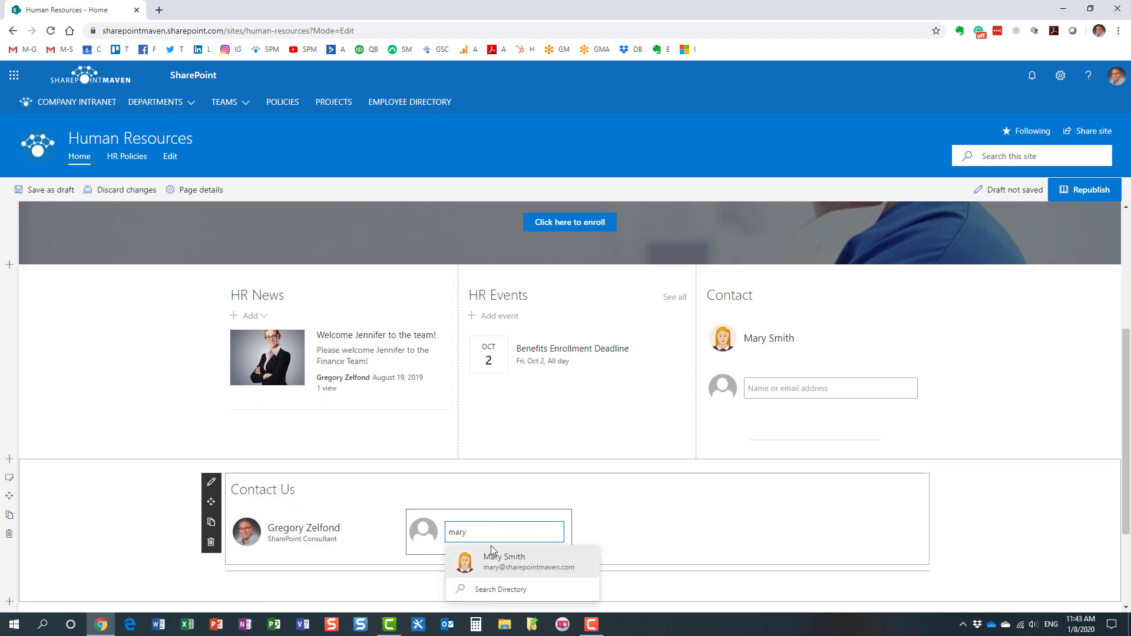
click(503, 563)
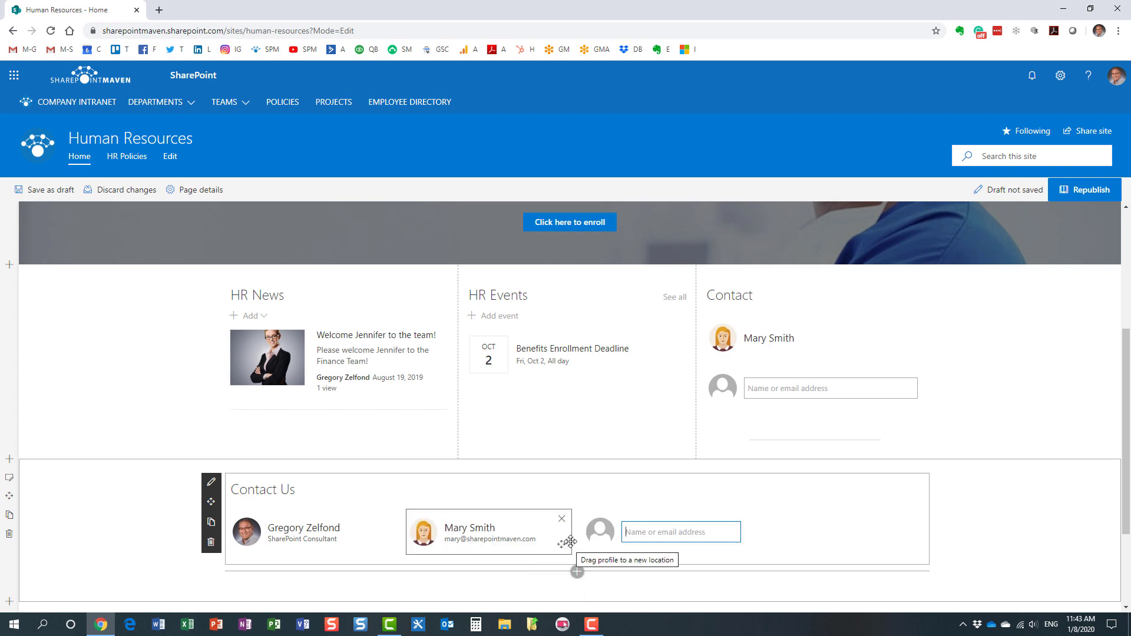
click(1096, 199)
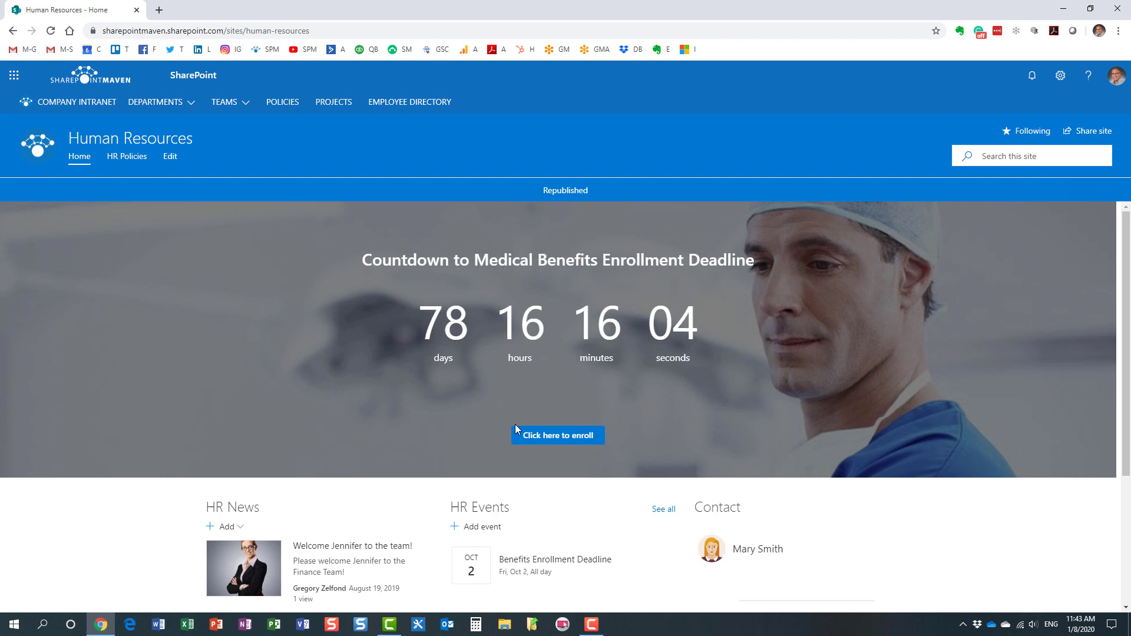
- Open the consultant's complete profile from the Contact Us profile card
scroll(515, 424, down, 3)
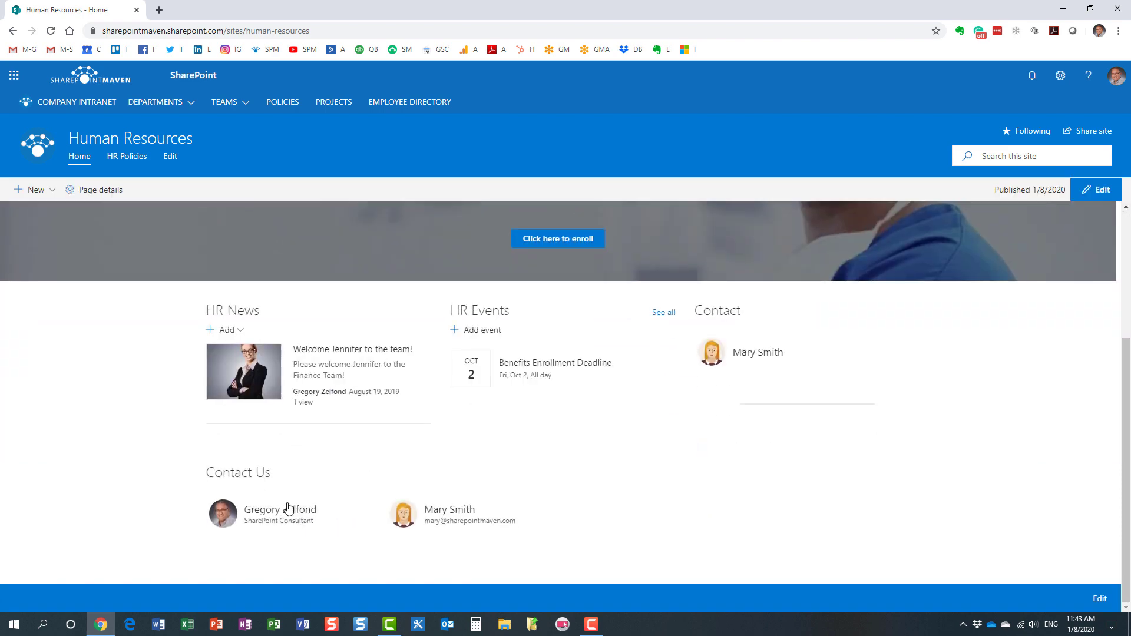
mouse_move(266, 512)
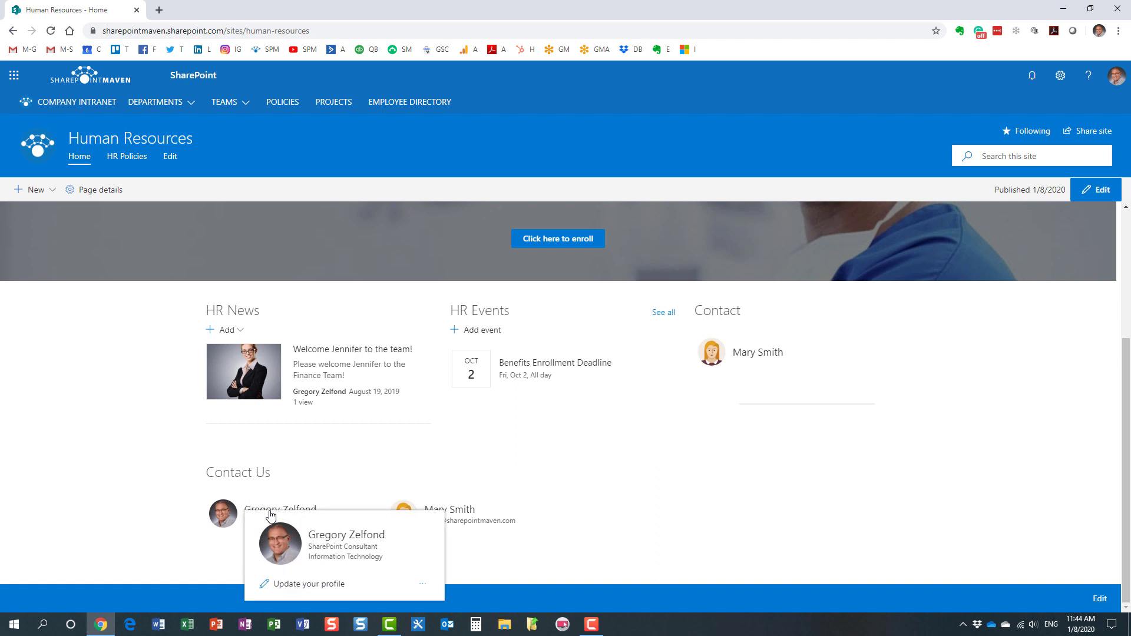
click(271, 516)
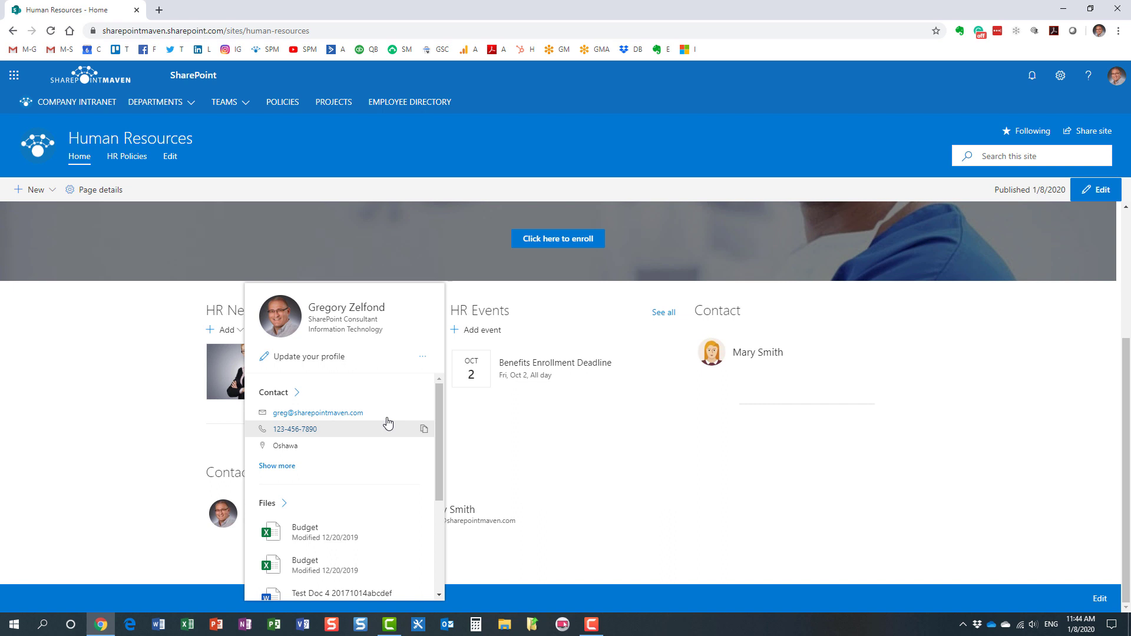
drag(440, 421, 434, 397)
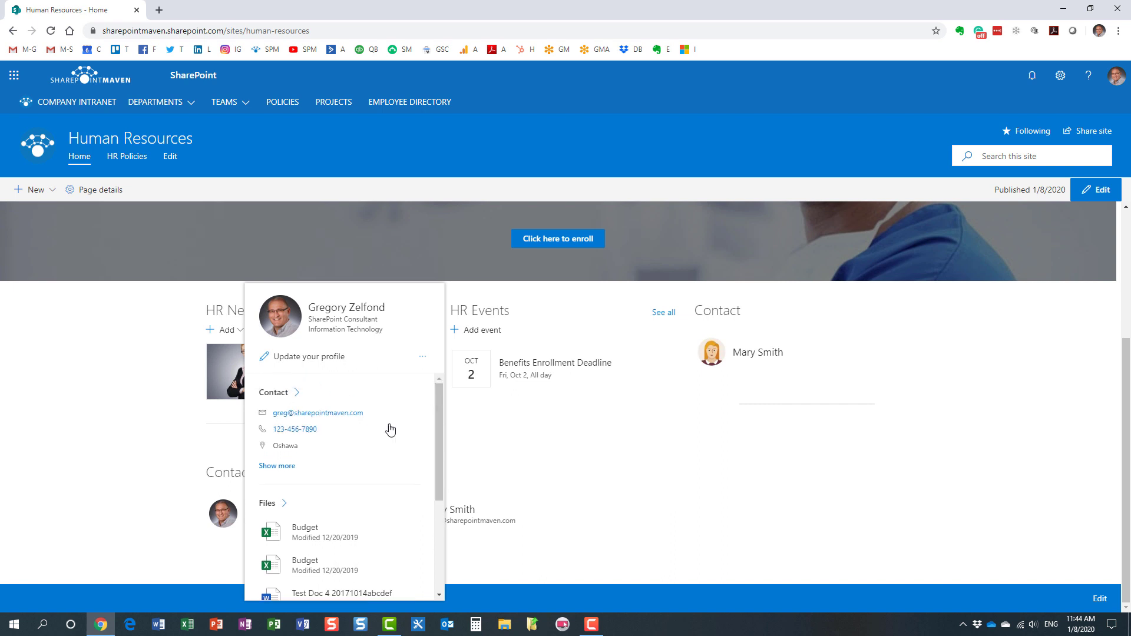
click(283, 468)
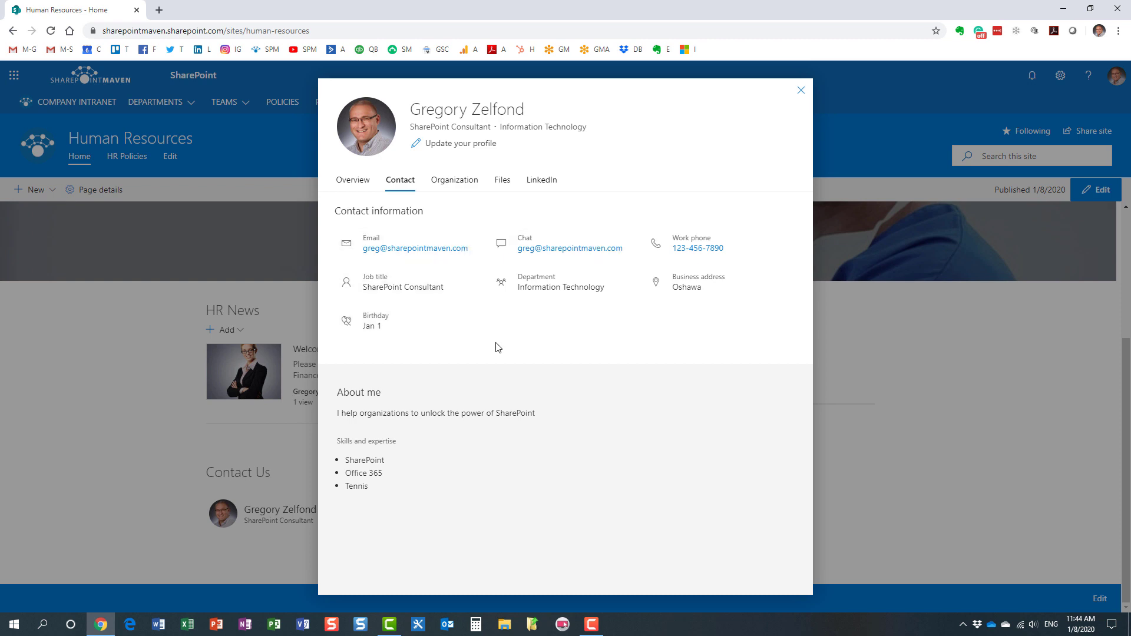
- Browse the profile's Overview, Contact and Organization tabs, ending on Overview
click(358, 186)
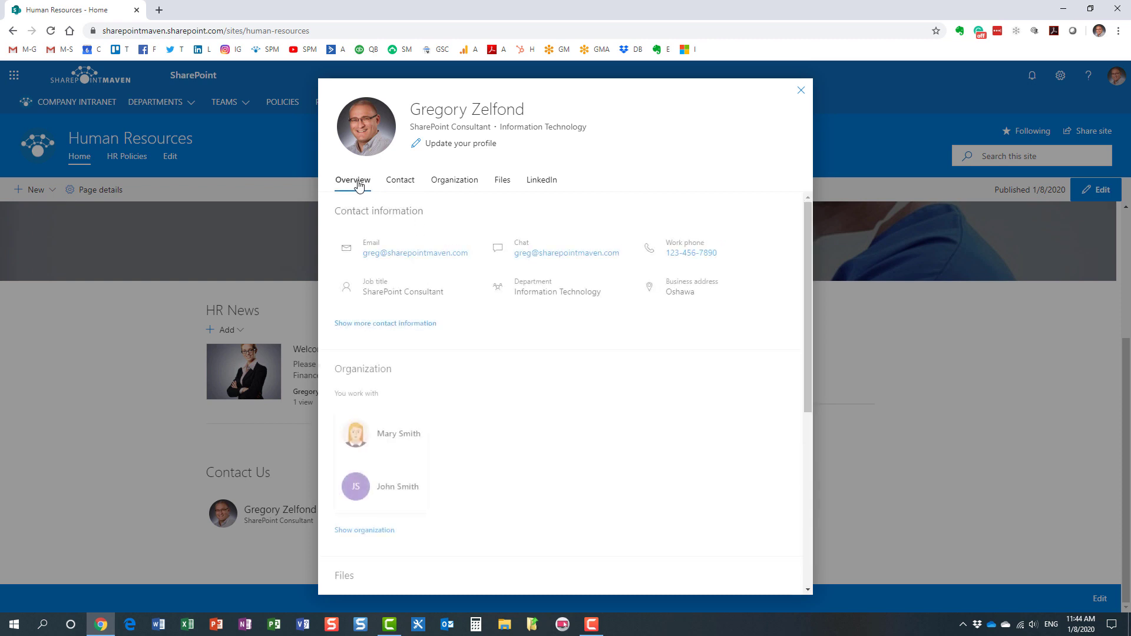
click(399, 184)
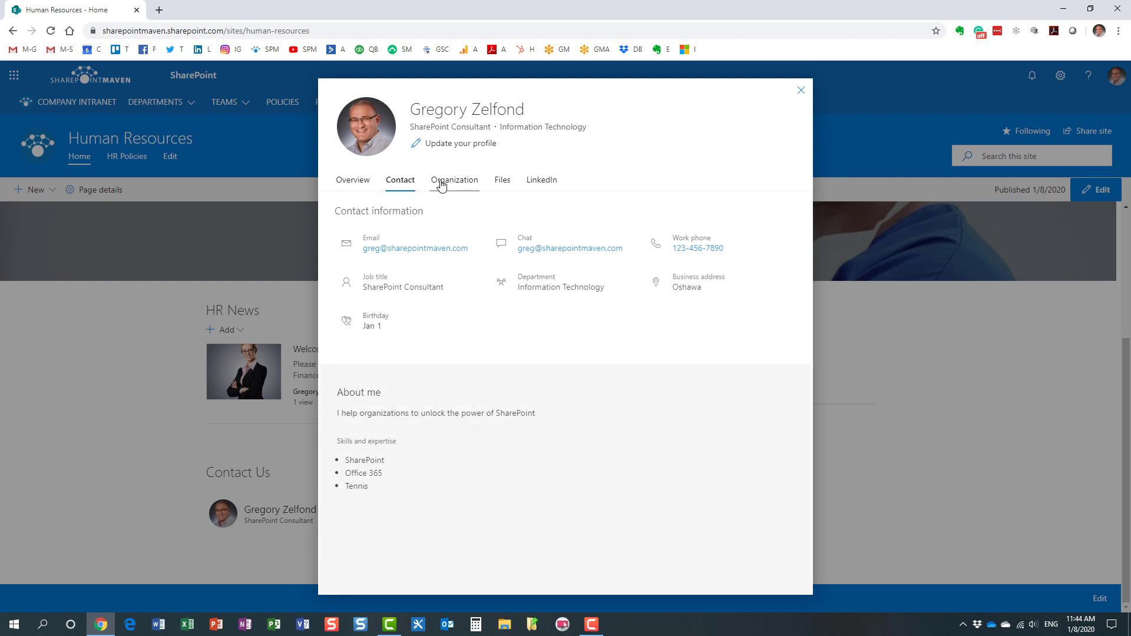
click(450, 184)
click(360, 185)
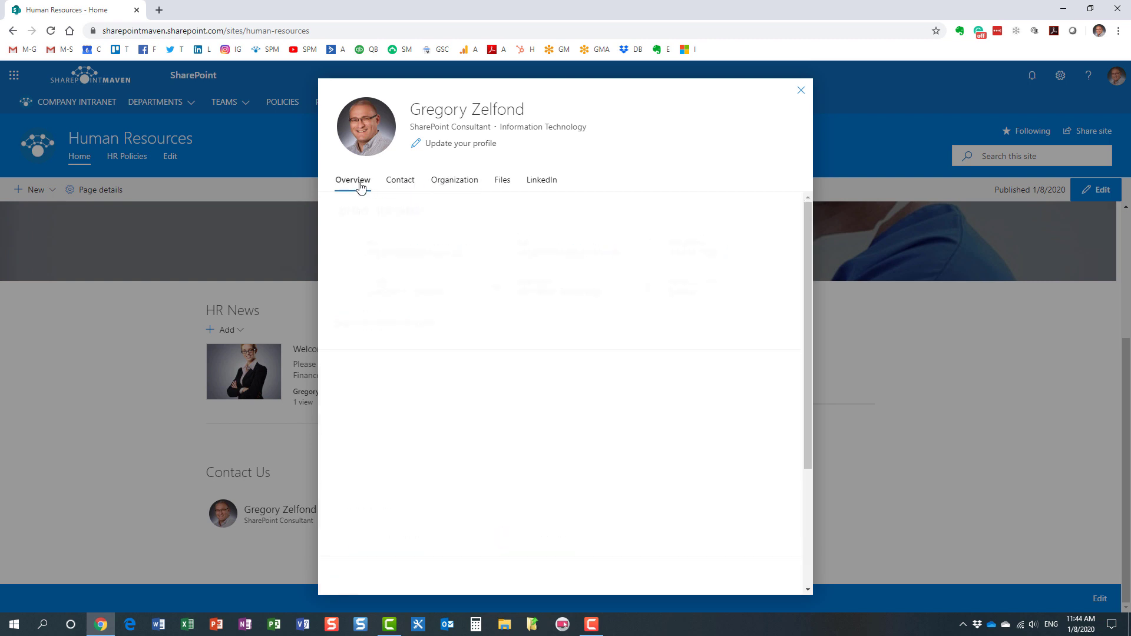
- Close the profile and review the Contact Us section on the published HR page
click(800, 90)
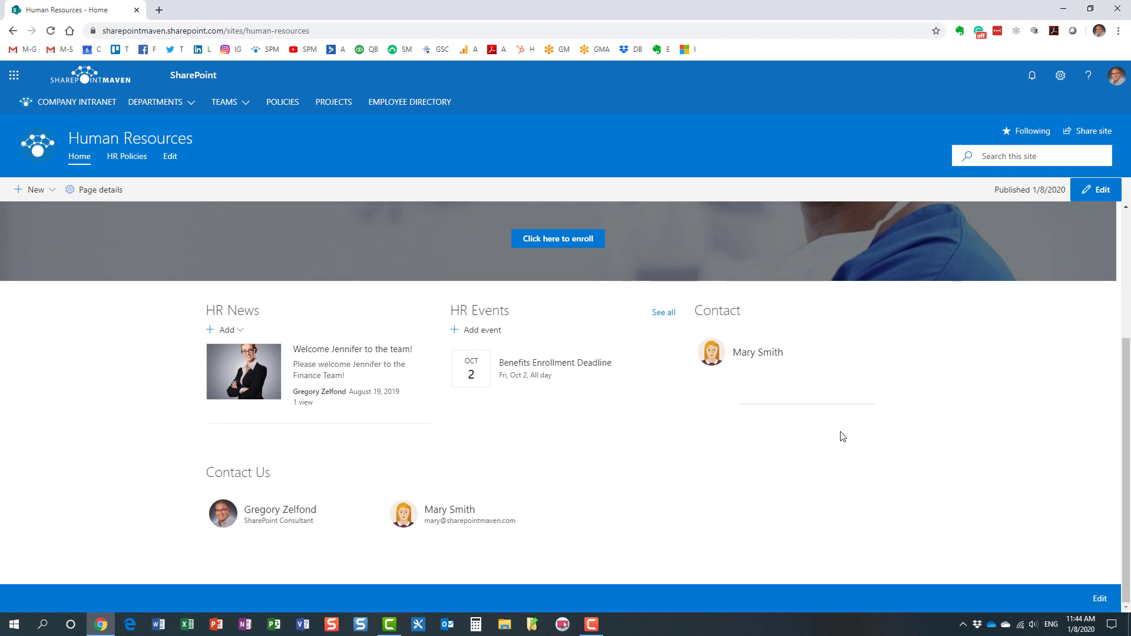
scroll(590, 430, up, 3)
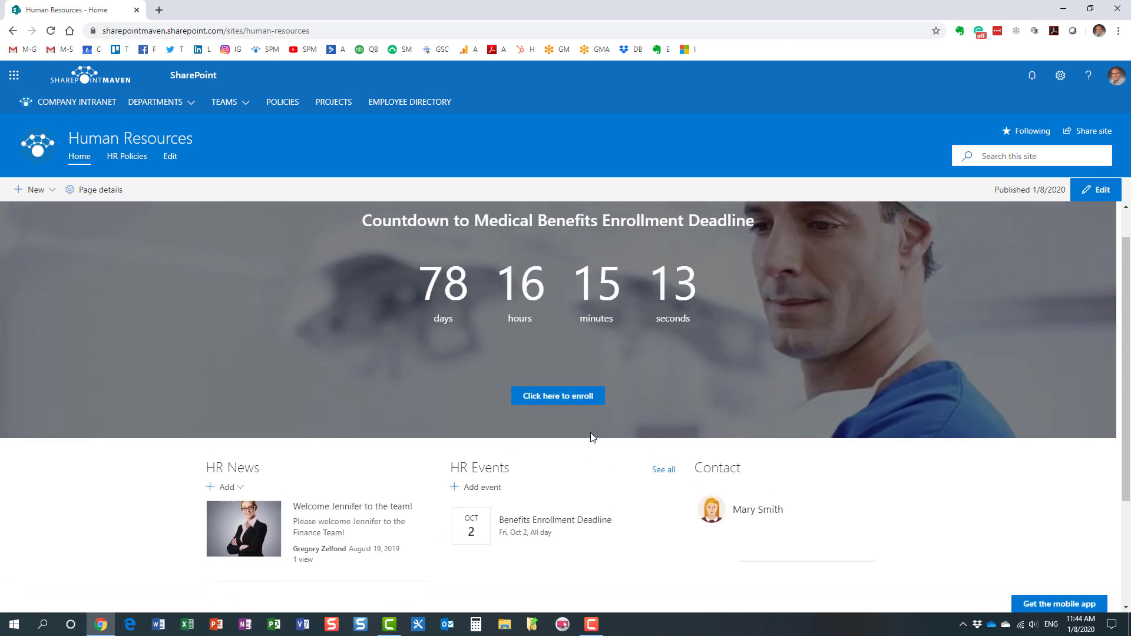
scroll(597, 437, down, 2)
scroll(687, 508, down, 2)
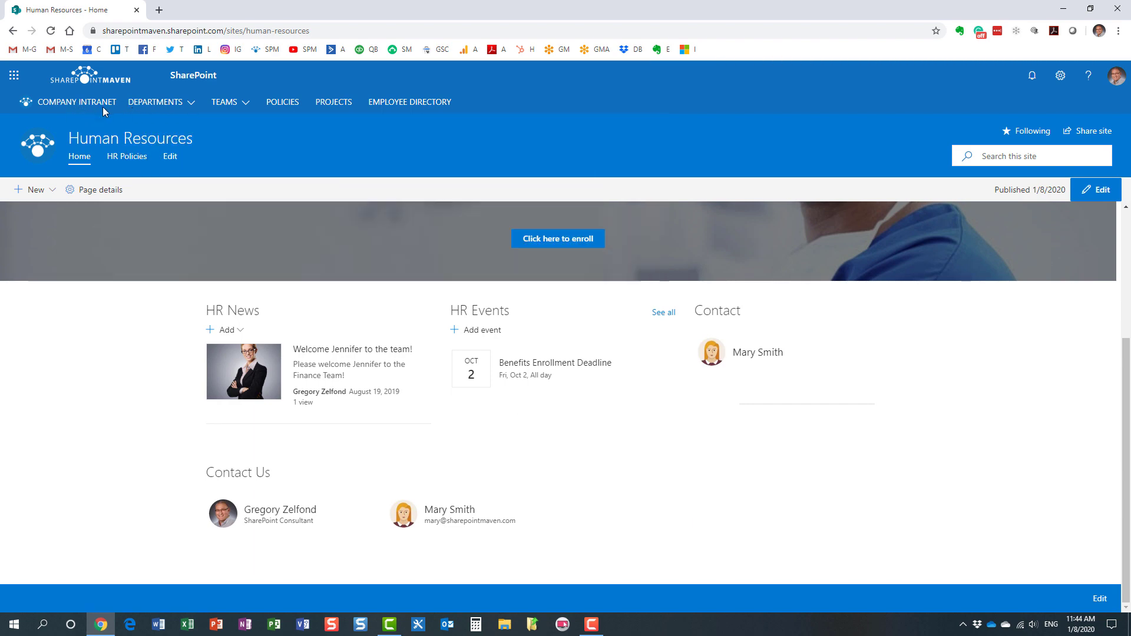
- Go to the Company Intranet home page and browse its Employee of the Month section
click(96, 105)
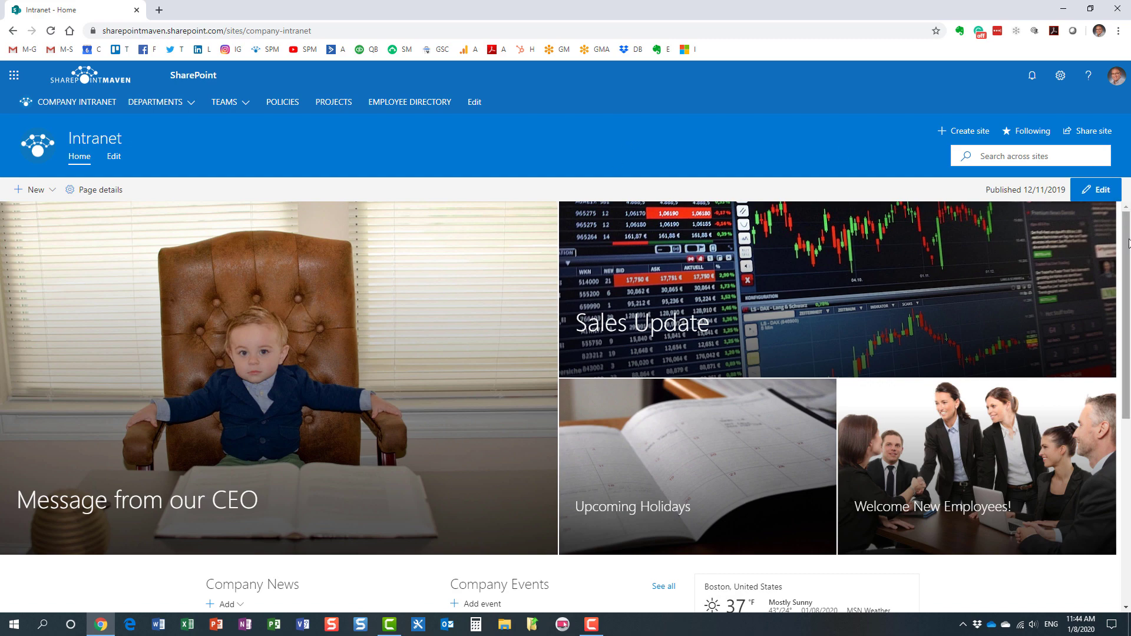
scroll(650, 579, down, 6)
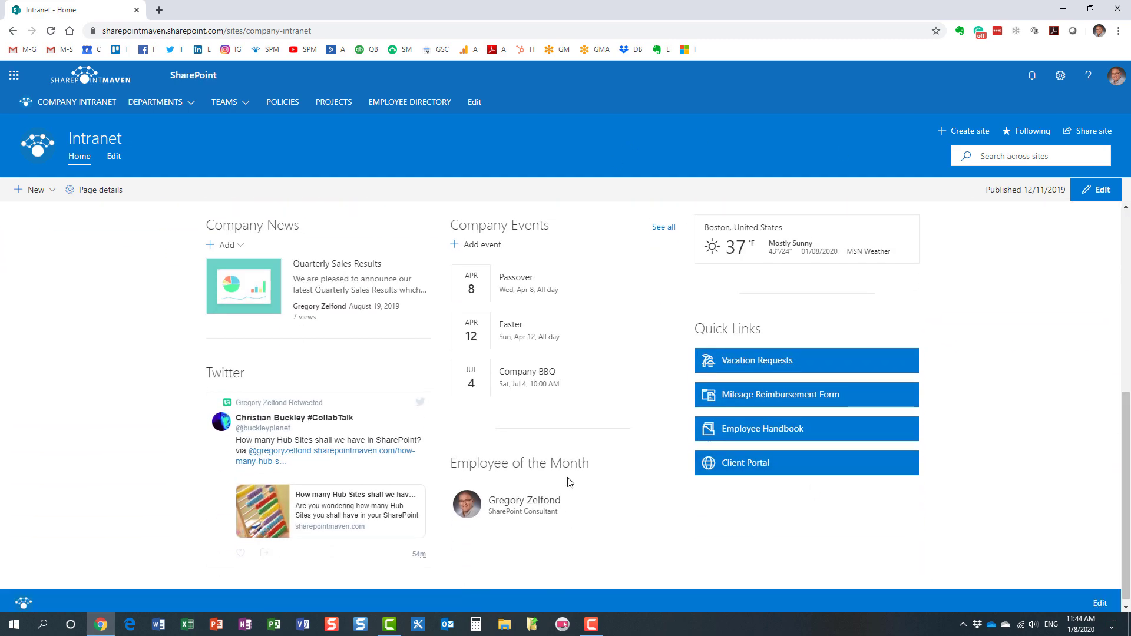
mouse_move(556, 489)
mouse_move(611, 523)
scroll(648, 518, up, 2)
scroll(648, 519, up, 5)
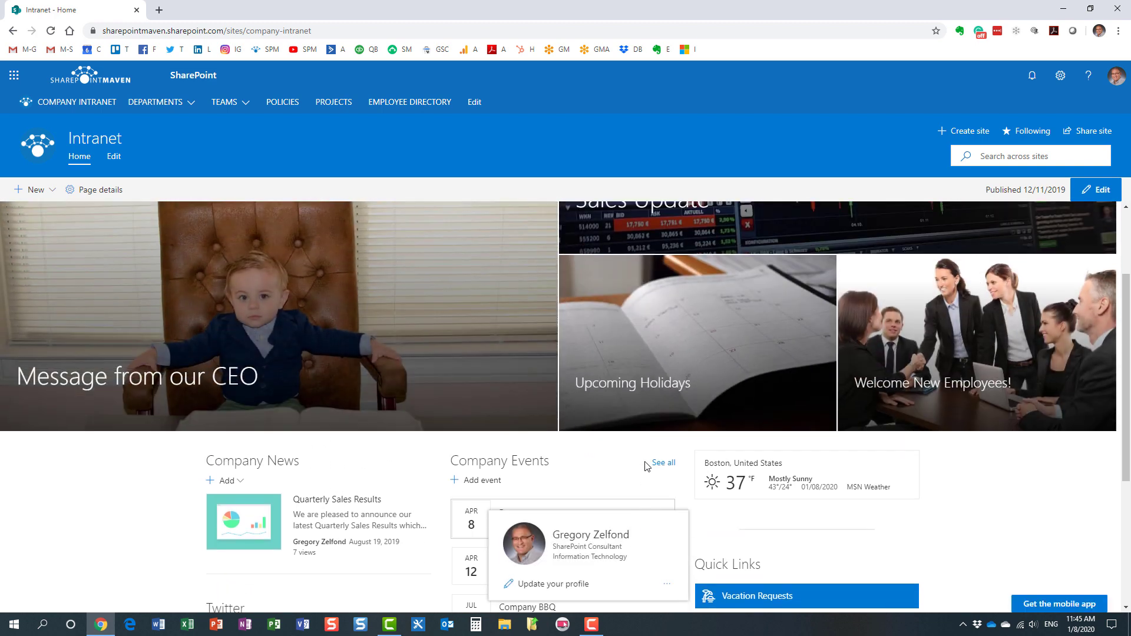